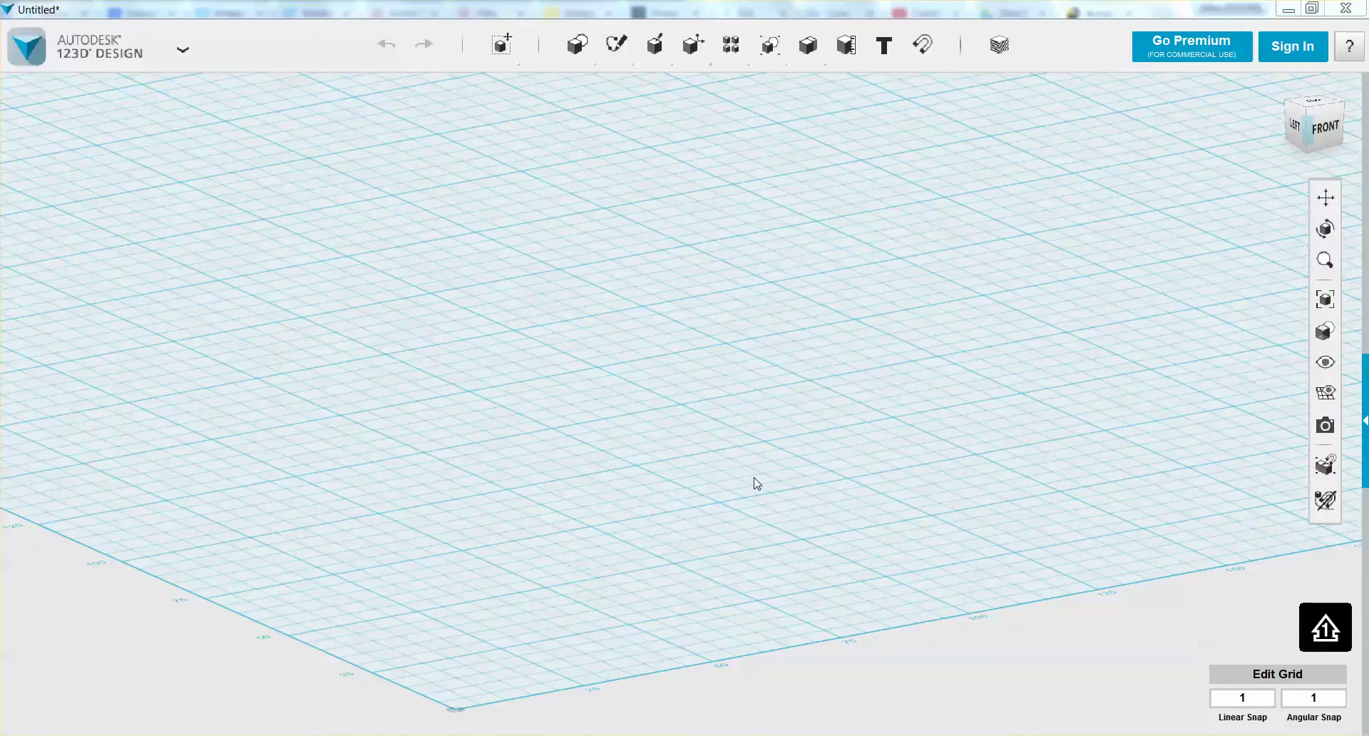
# Step: Place a first 20 mm box primitive on the grid
pyautogui.moveTo(575, 50)
pyautogui.click(580, 87)
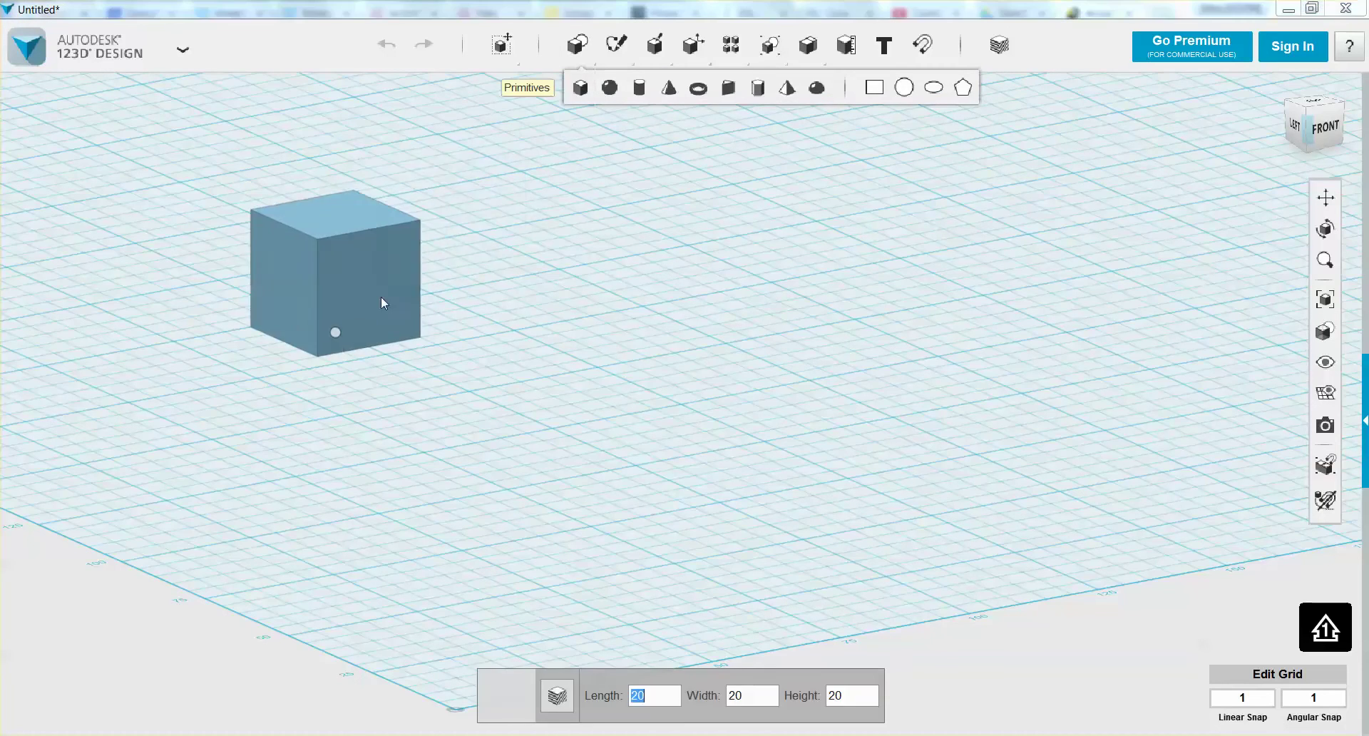
pyautogui.click(473, 242)
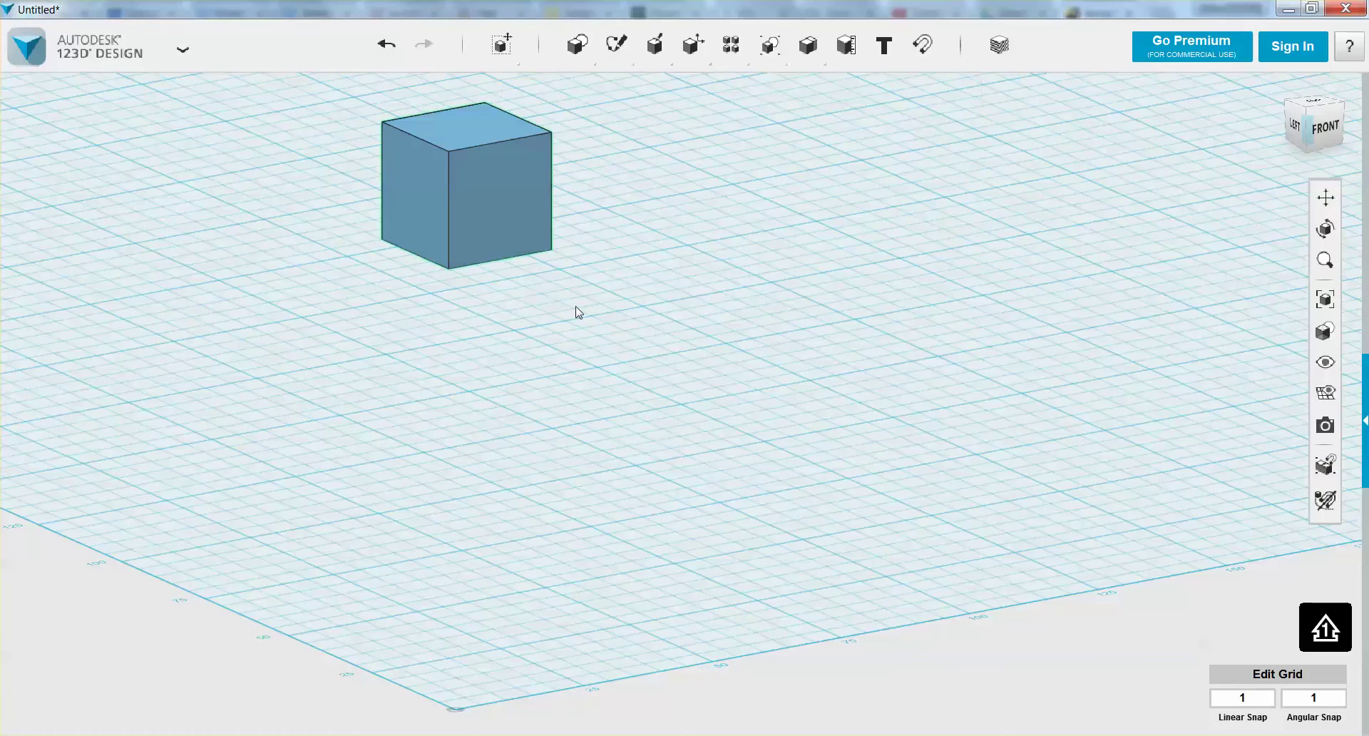
# Step: Place a second 20 mm box against the first, then activate the Ruler
pyautogui.moveTo(576, 47)
pyautogui.click(579, 87)
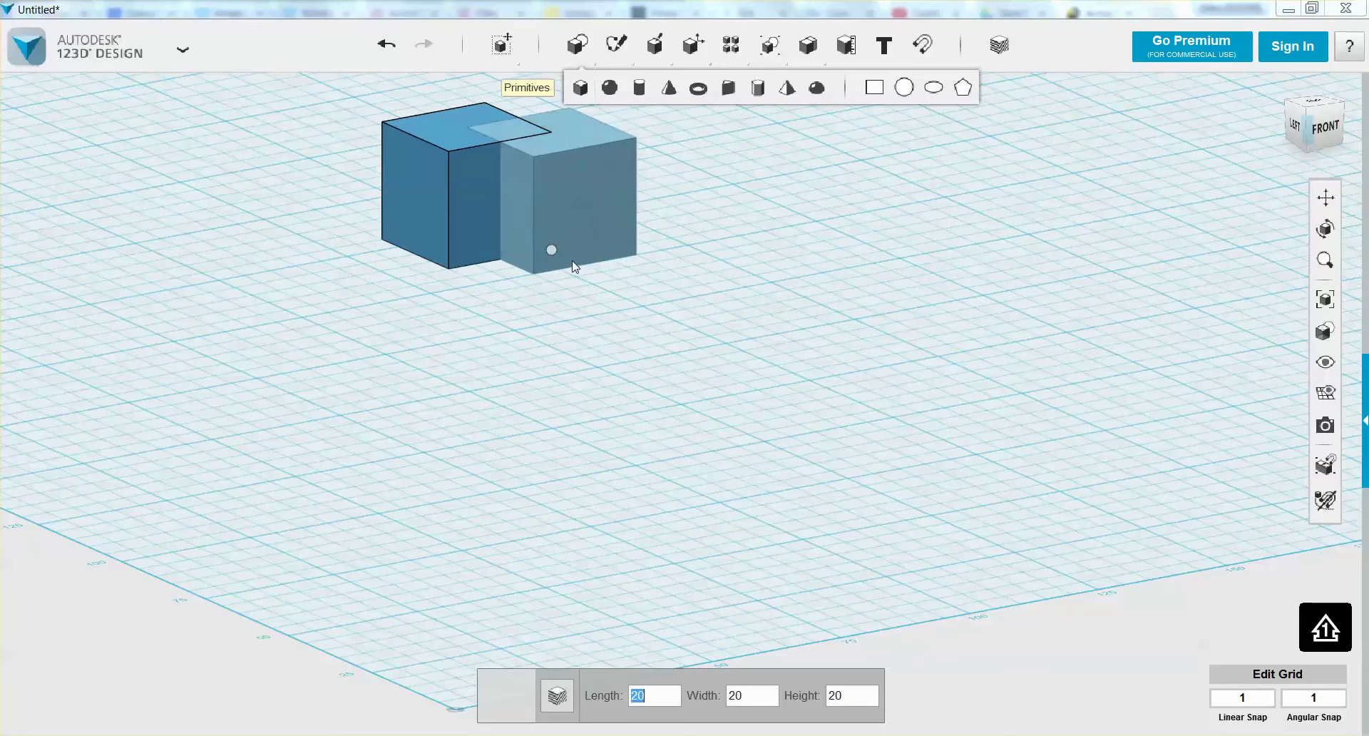
pyautogui.click(540, 278)
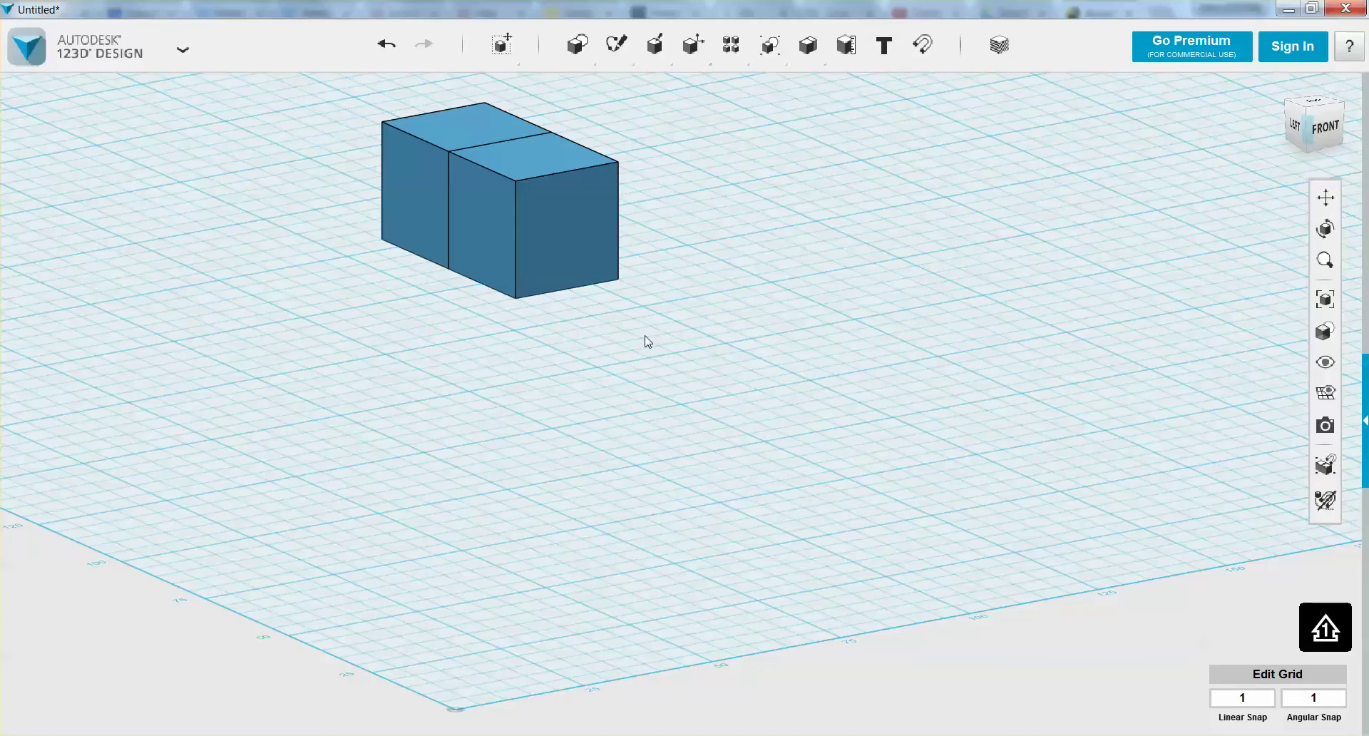
pyautogui.hotkey('shift', 'm')
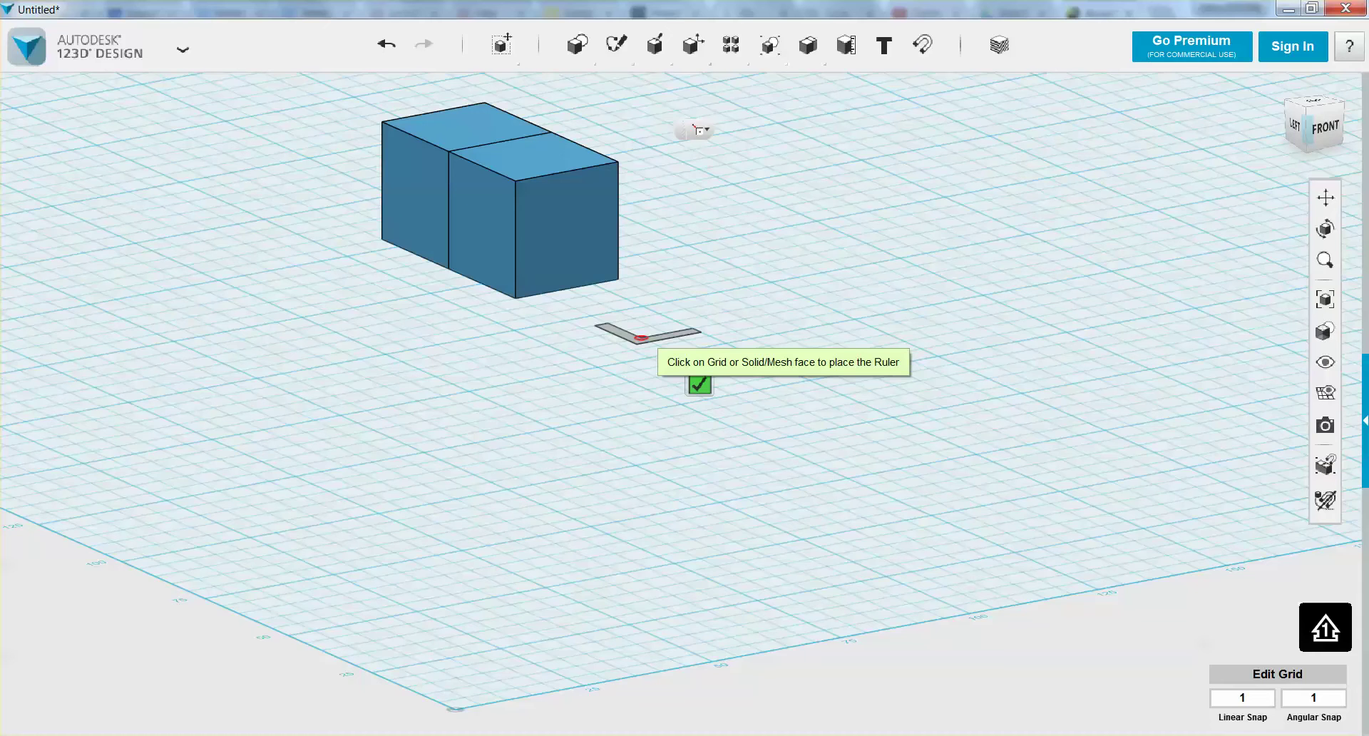
# Step: Anchor the Ruler at the left cube's bottom corner and move the second cube to -25 mm along X
pyautogui.click(447, 272)
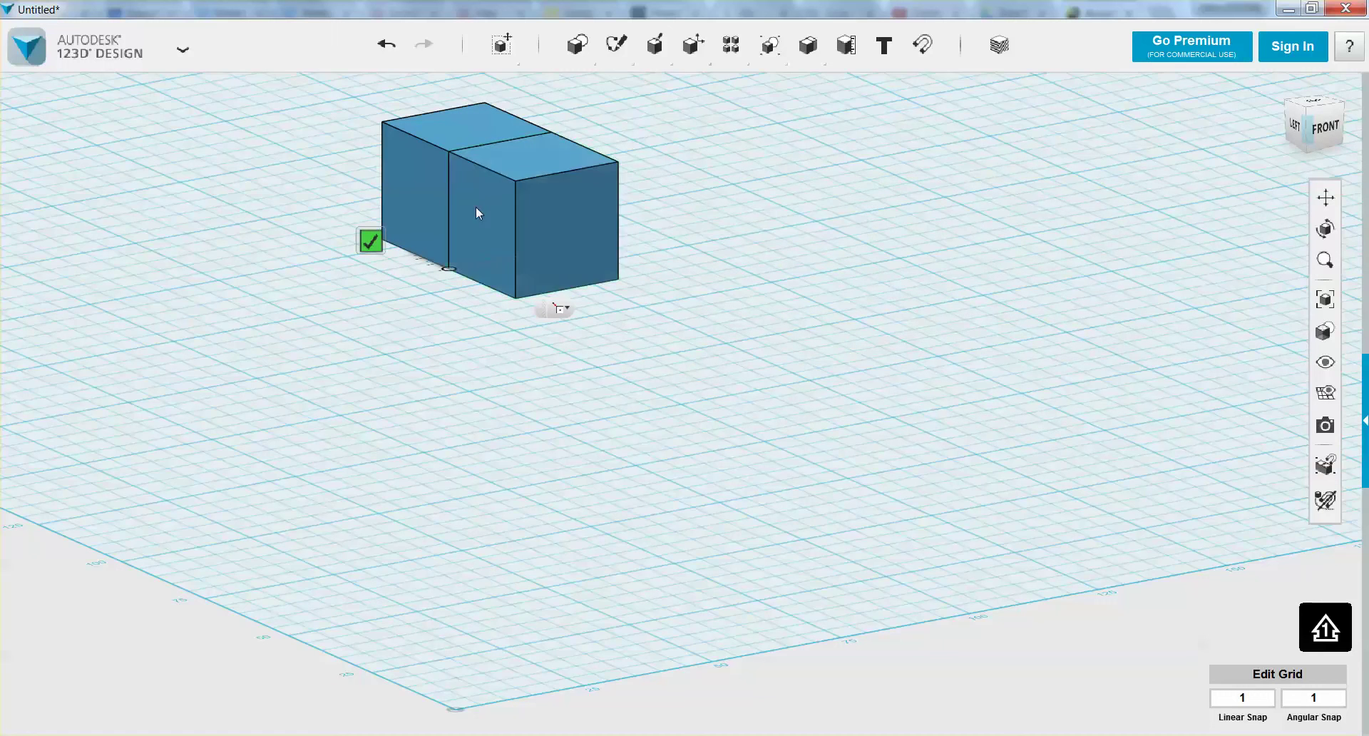
pyautogui.click(536, 245)
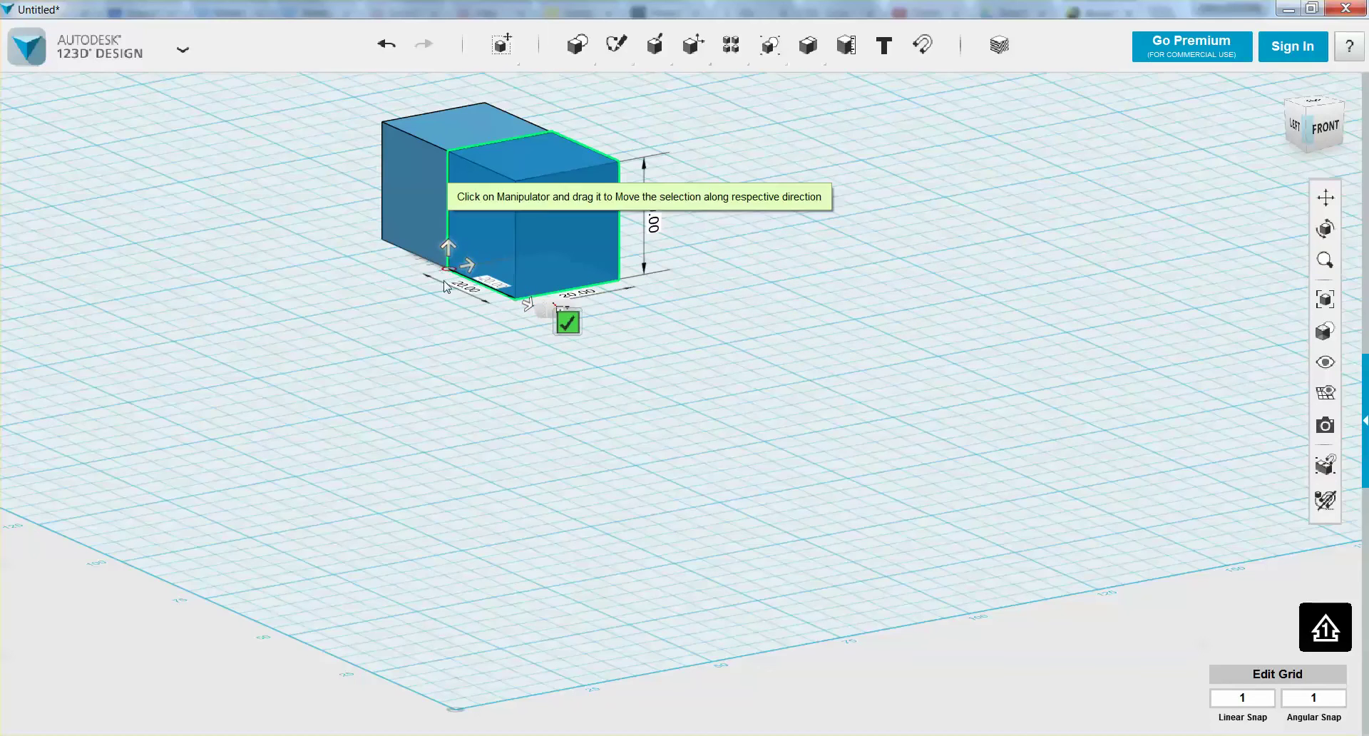
pyautogui.moveTo(535, 315); pyautogui.dragTo(571, 341)
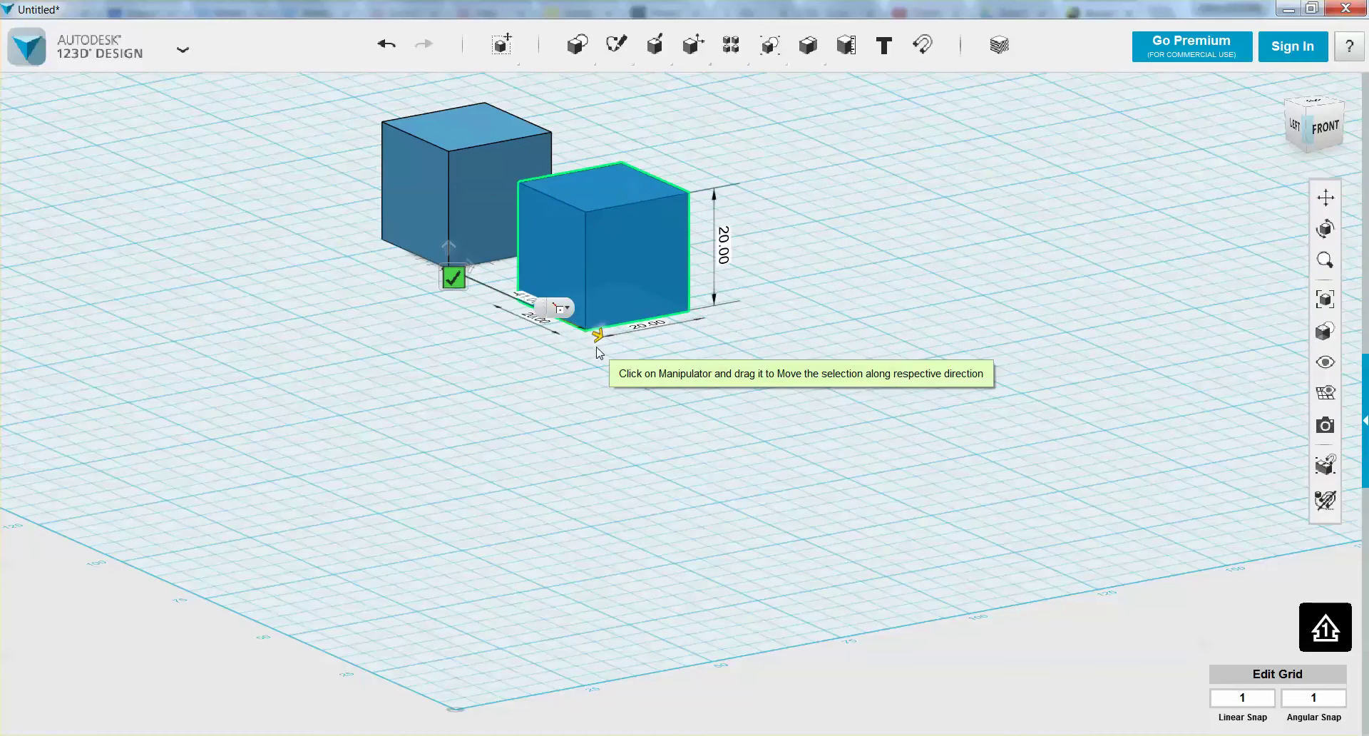
pyautogui.click(528, 301)
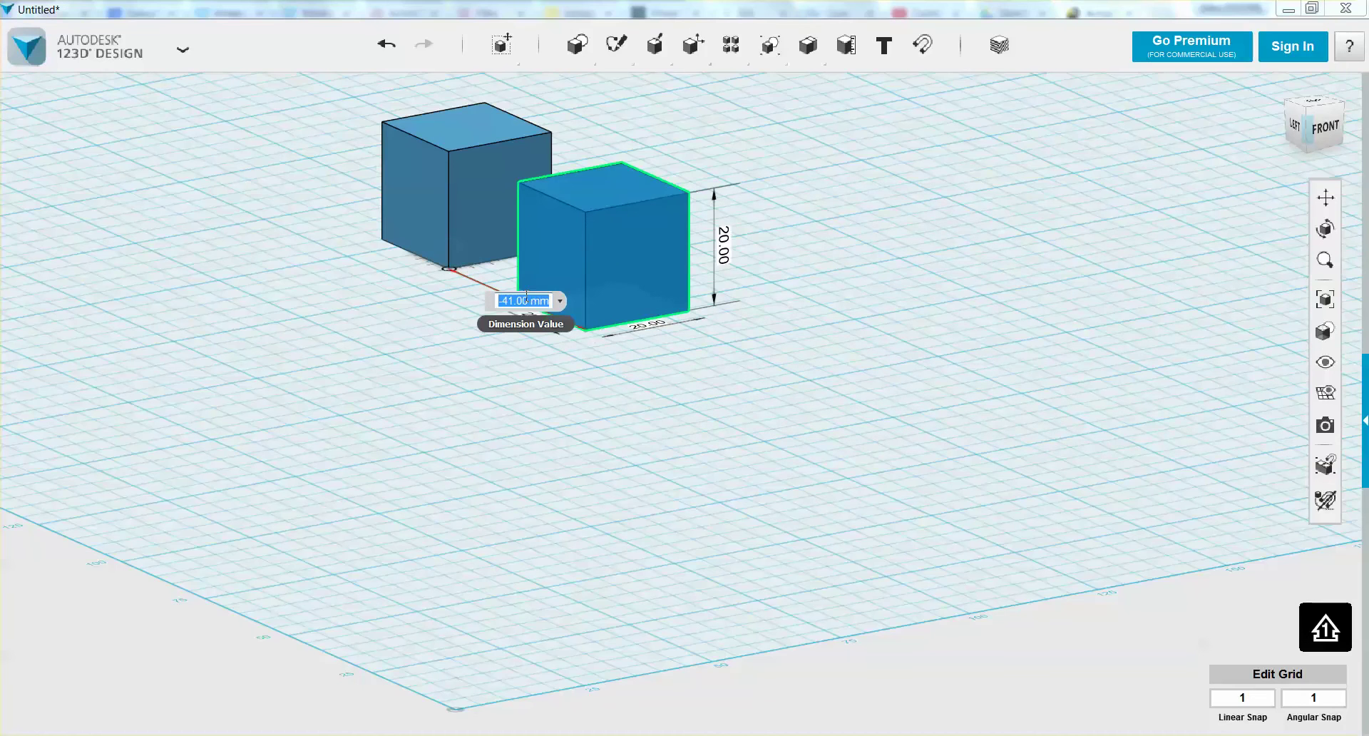
pyautogui.write('-')
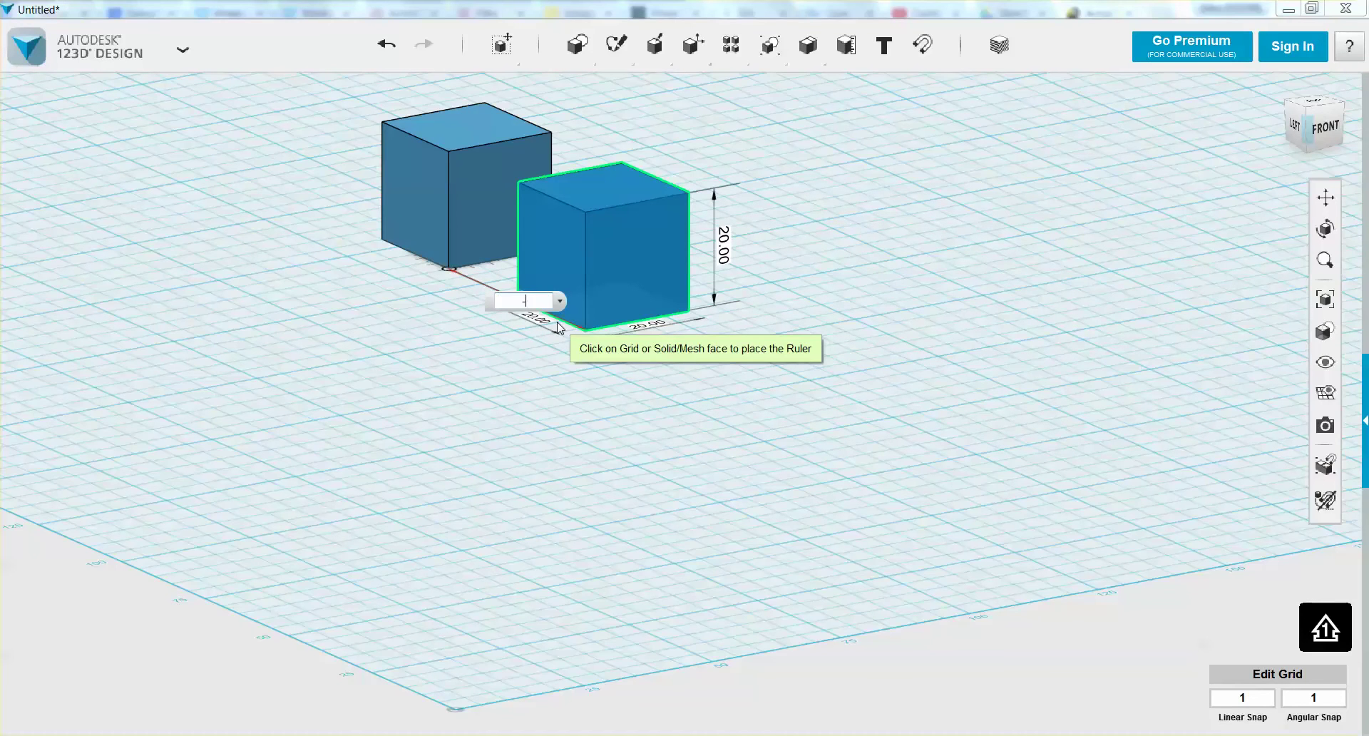
pyautogui.write('25')
pyautogui.press('Return')
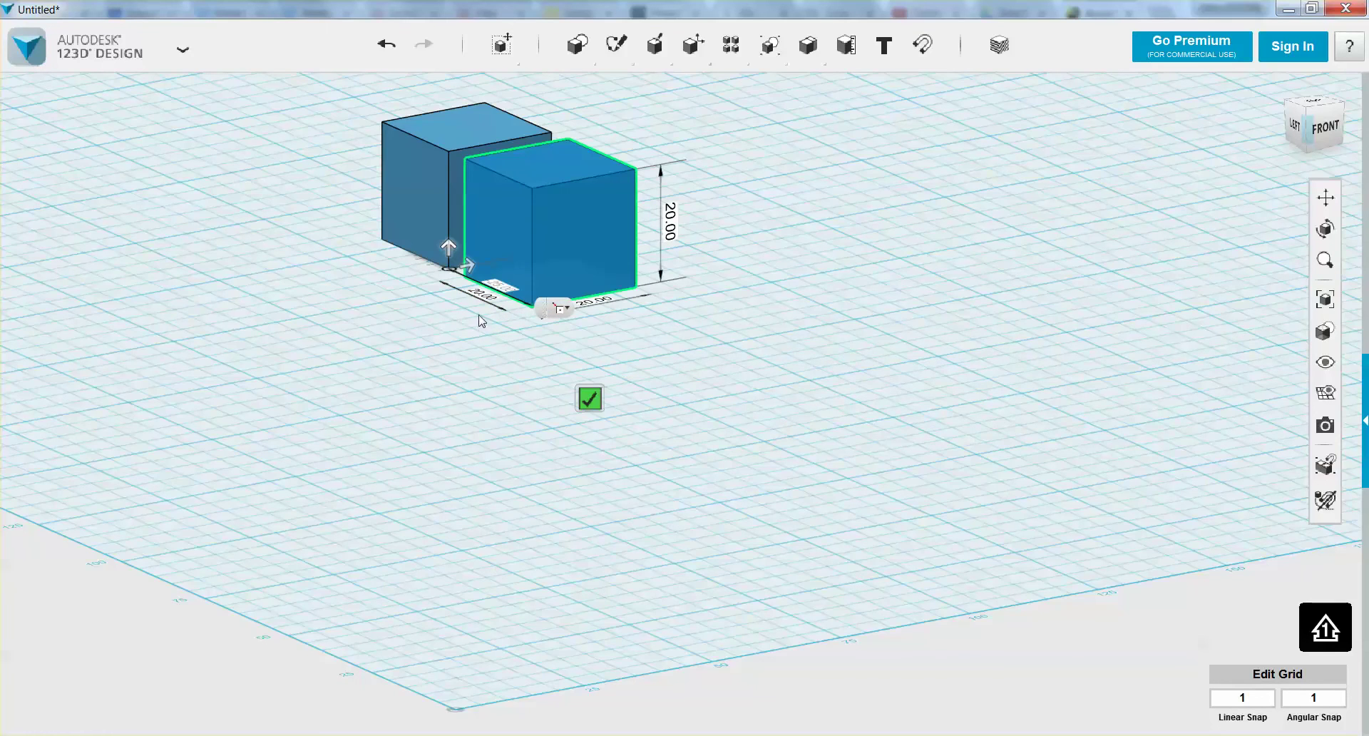
# Step: Switch the ruler's measuring point on the second cube to its far side
pyautogui.moveTo(477, 318); pyautogui.dragTo(518, 333, button='right')
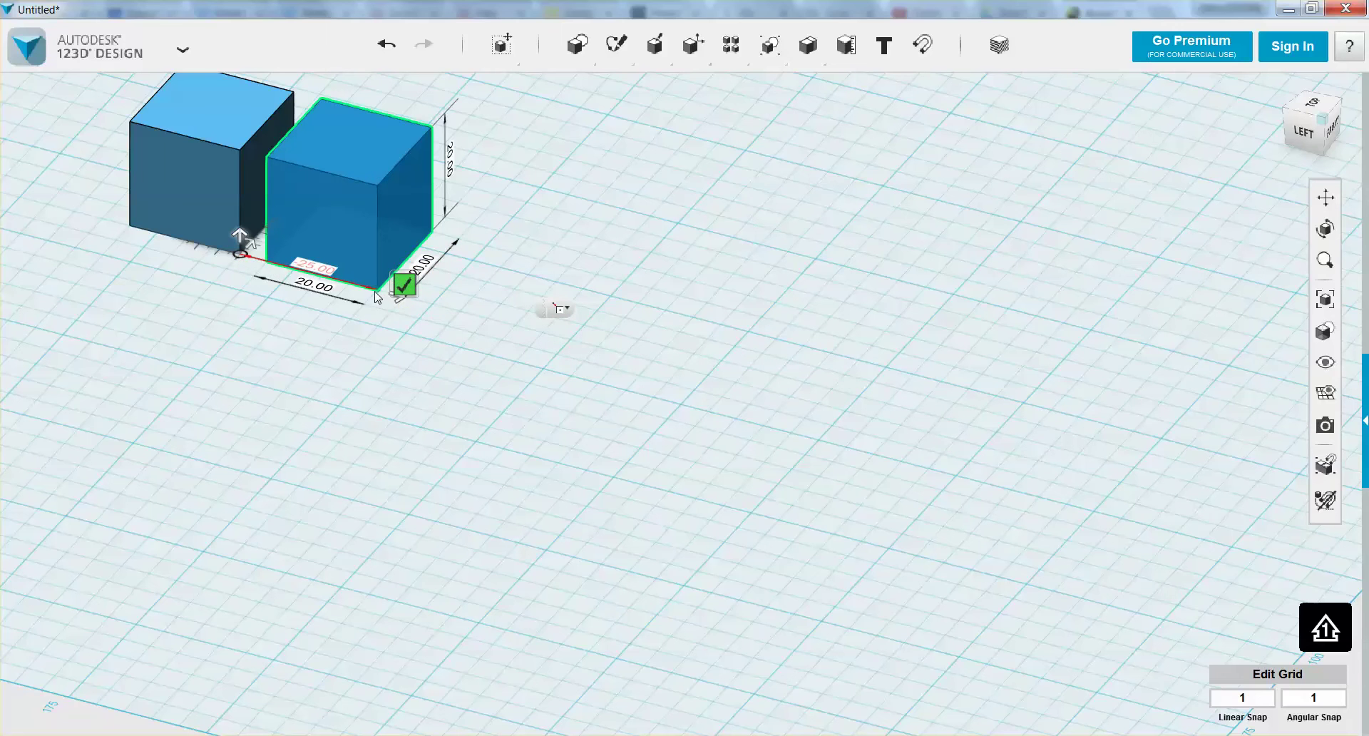
pyautogui.click(563, 308)
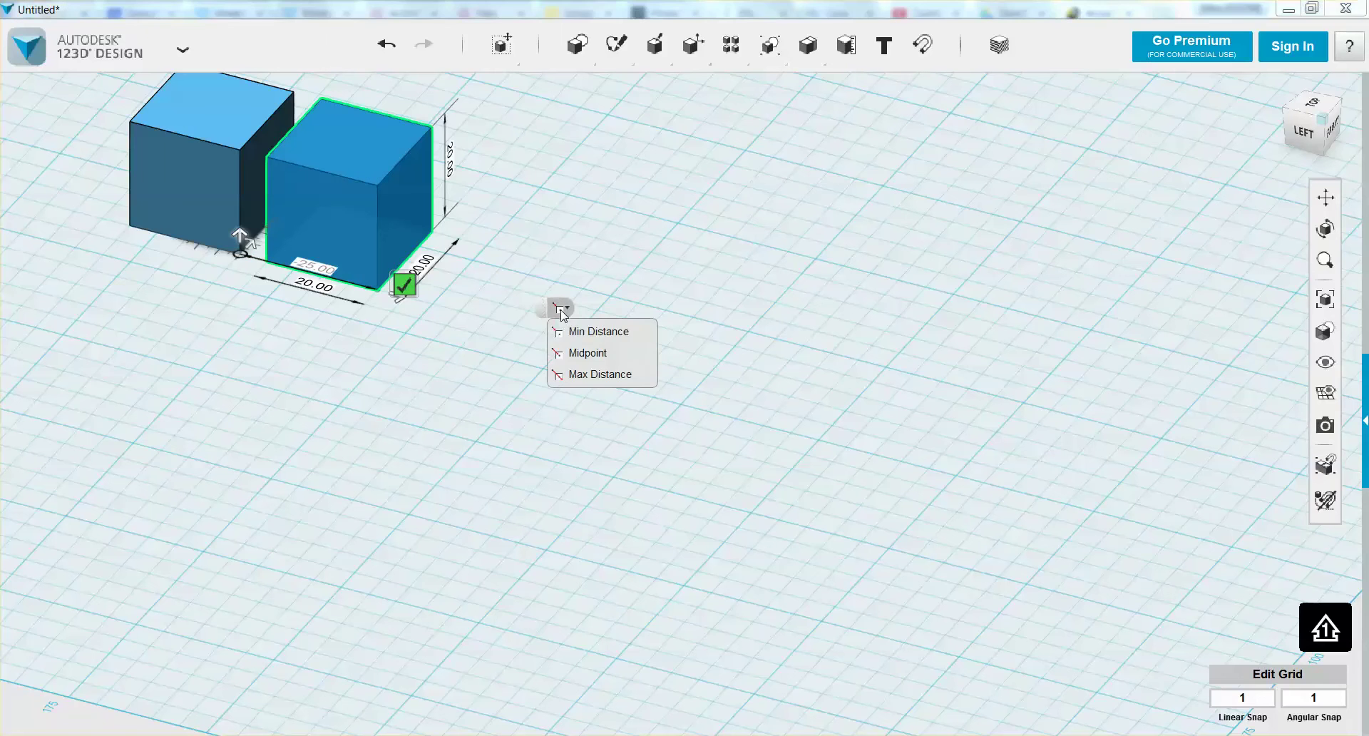
pyautogui.click(597, 353)
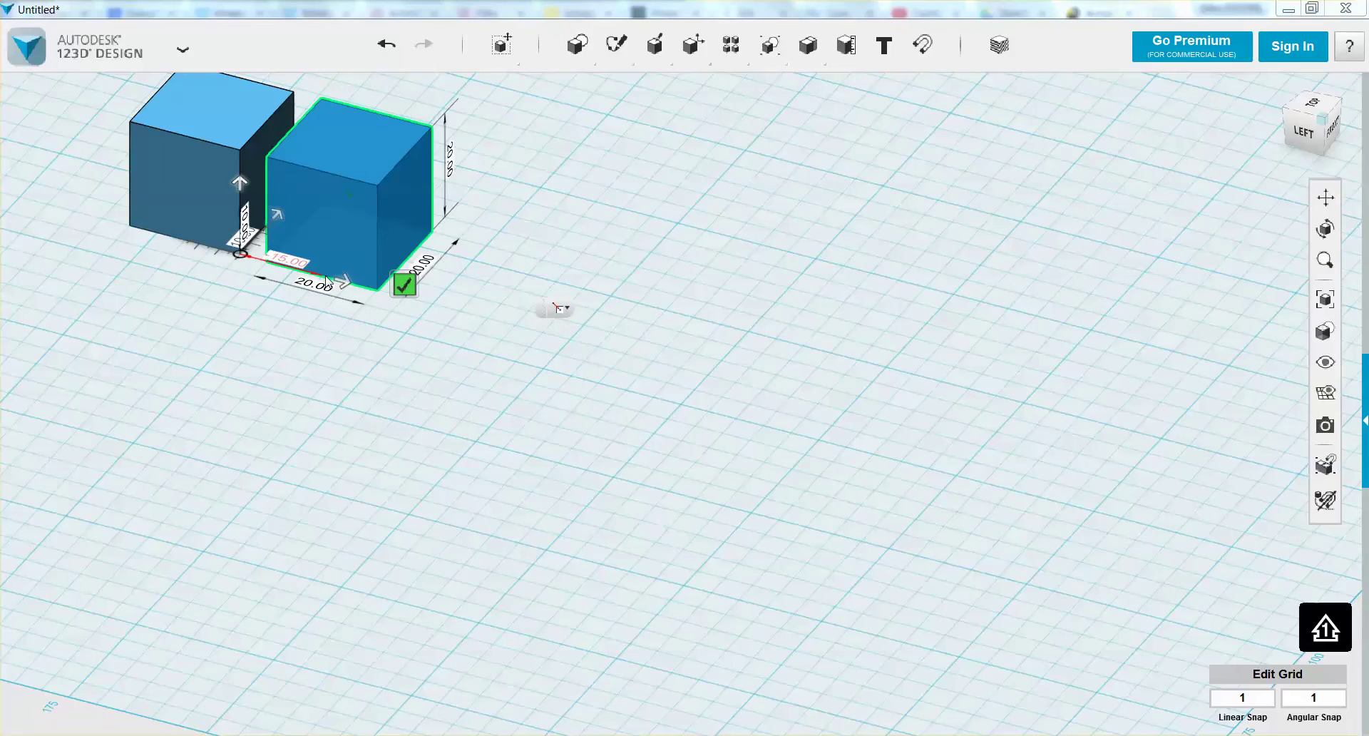
pyautogui.click(561, 308)
pyautogui.click(597, 373)
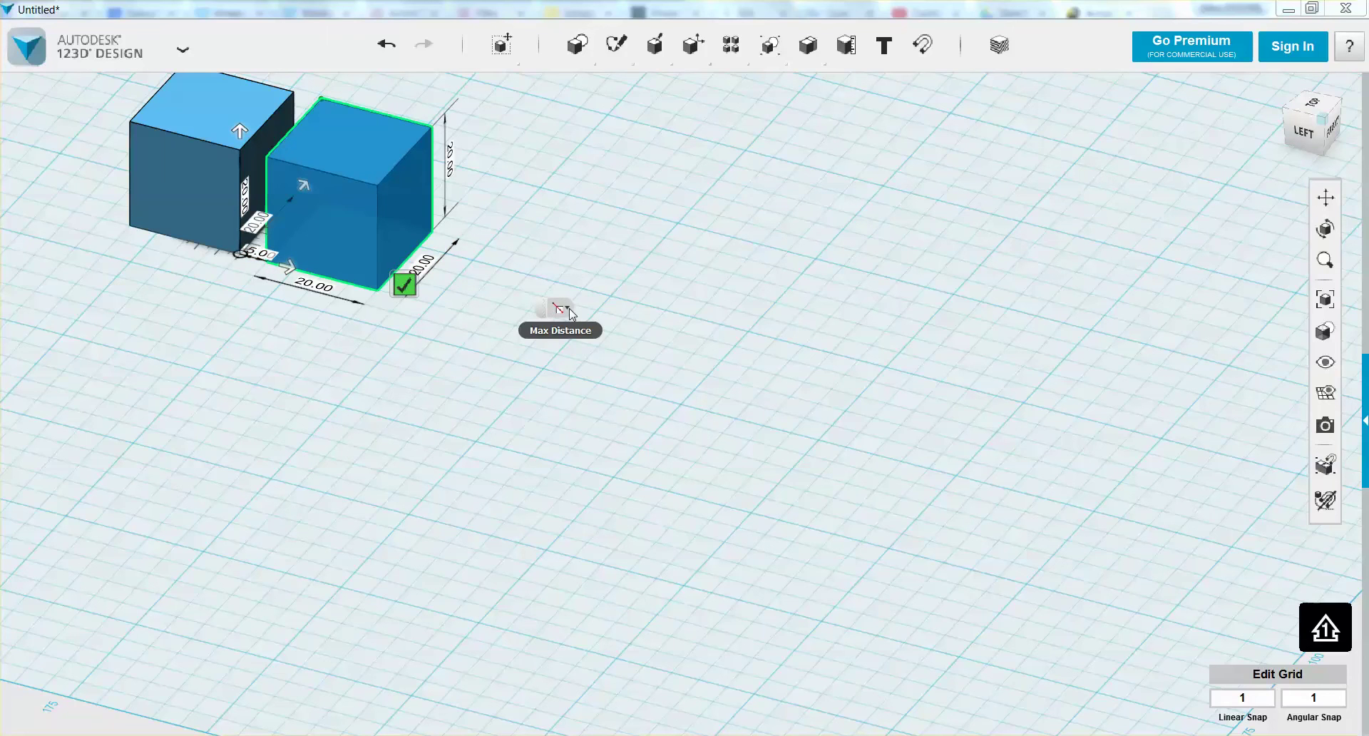
# Step: Set the measured distance to -20 mm, entering the value twice
pyautogui.click(262, 257)
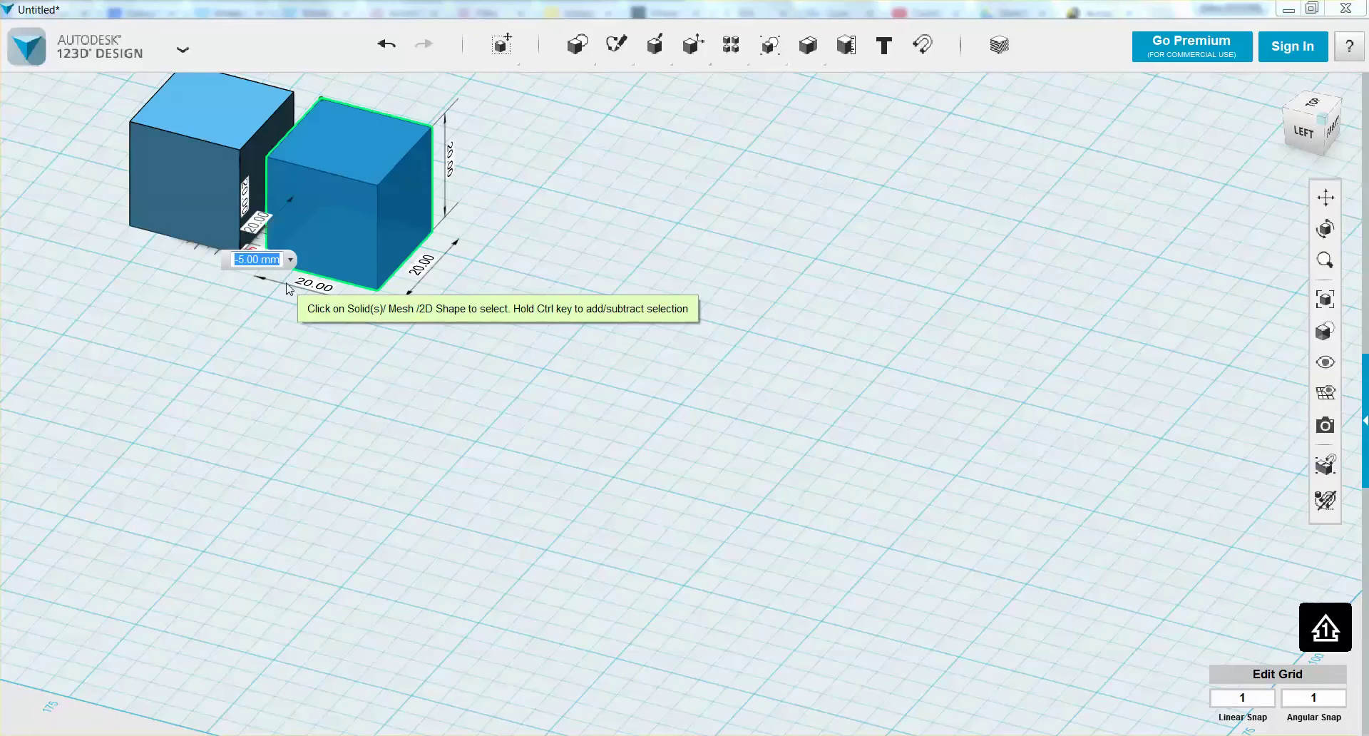
pyautogui.press('BackSpace')
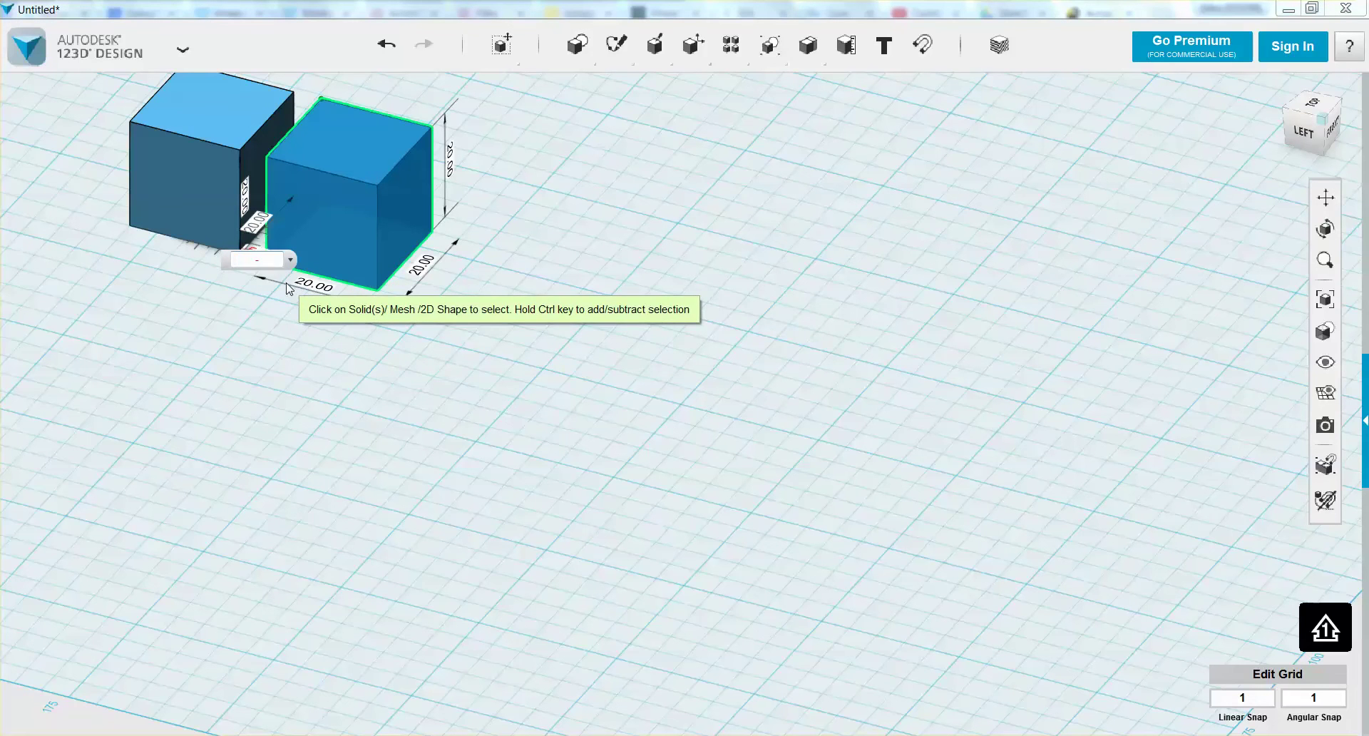
pyautogui.write('-20')
pyautogui.press('Return')
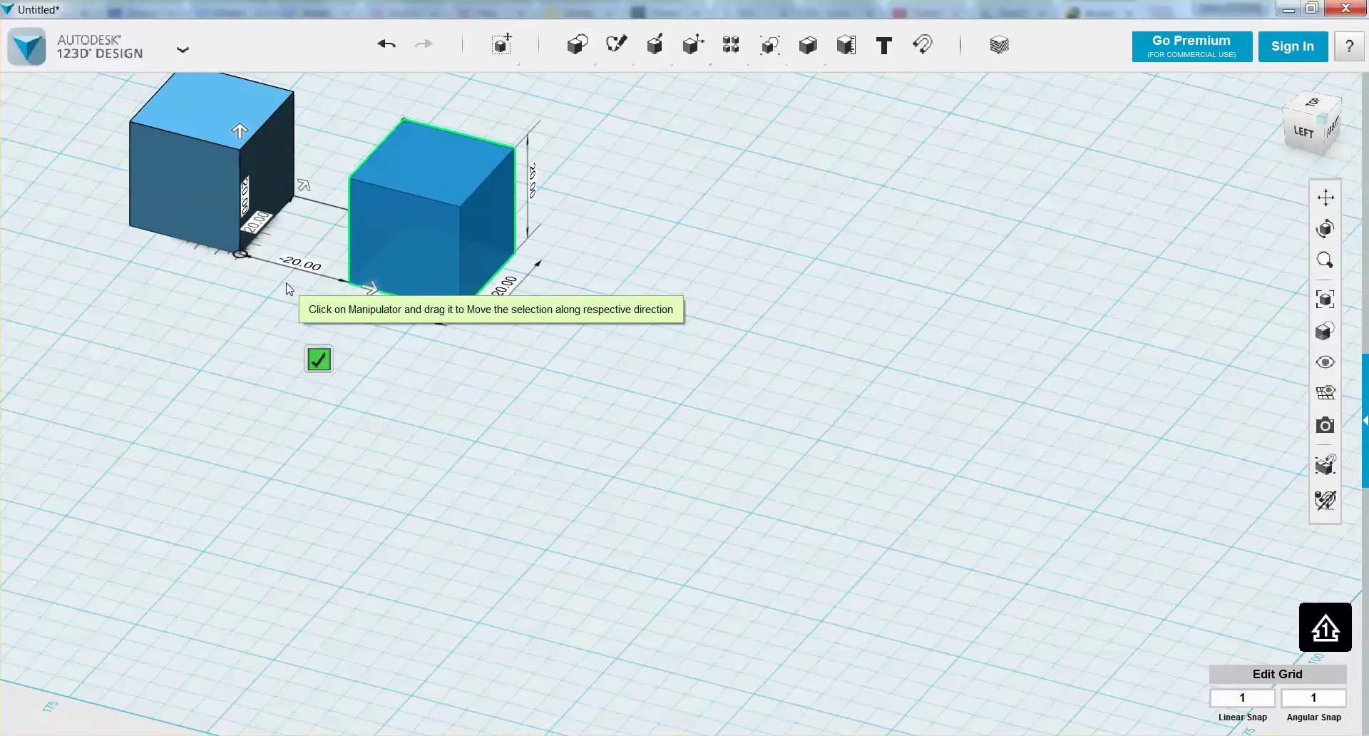
pyautogui.click(298, 265)
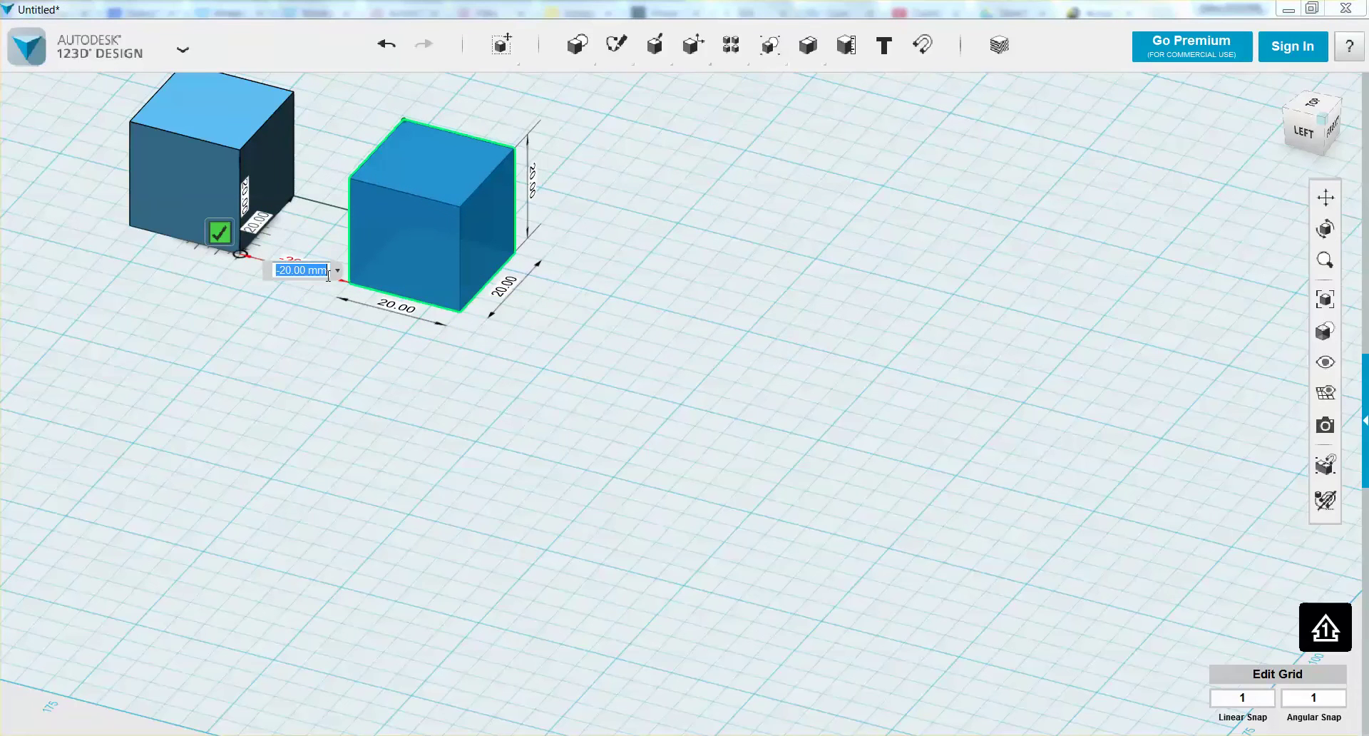
pyautogui.write('-20')
pyautogui.press('Return')
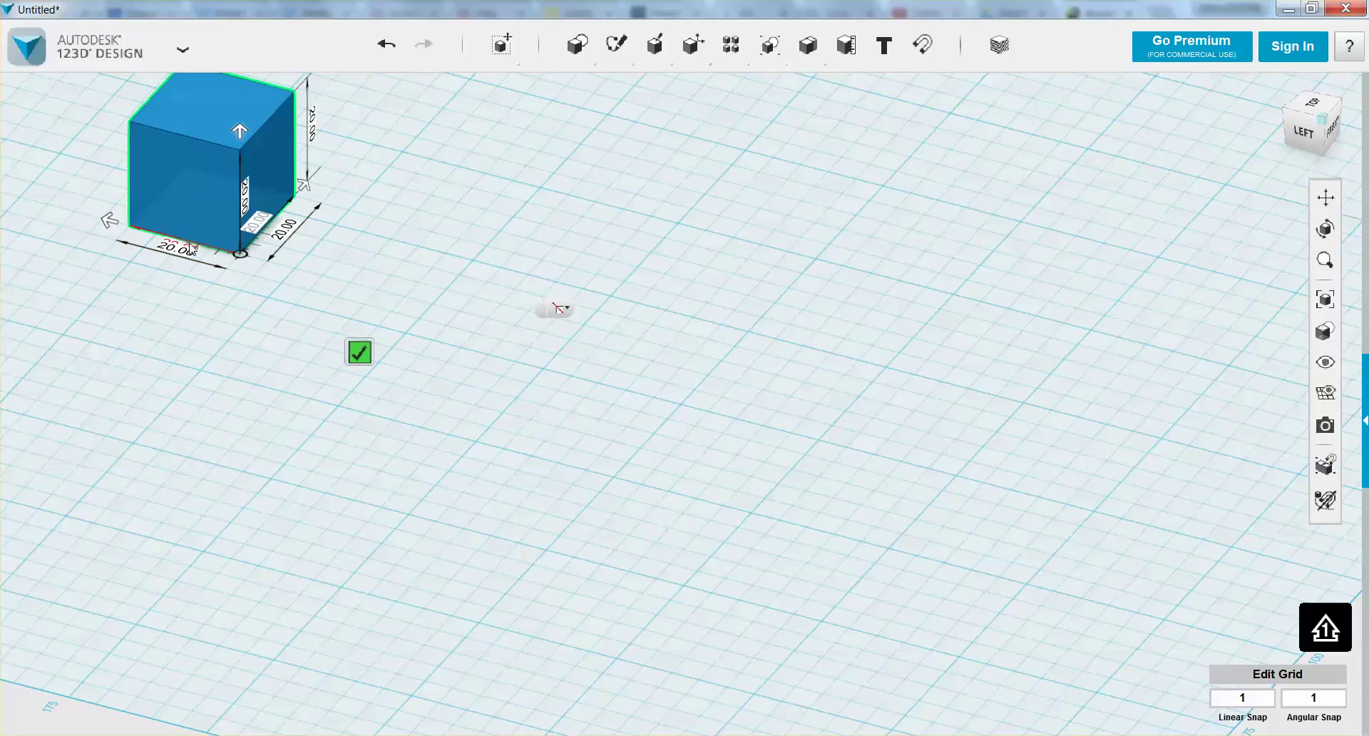
# Step: Undo the -20 mm move so the cubes stand apart
pyautogui.hotkey('ctrl', 'z')
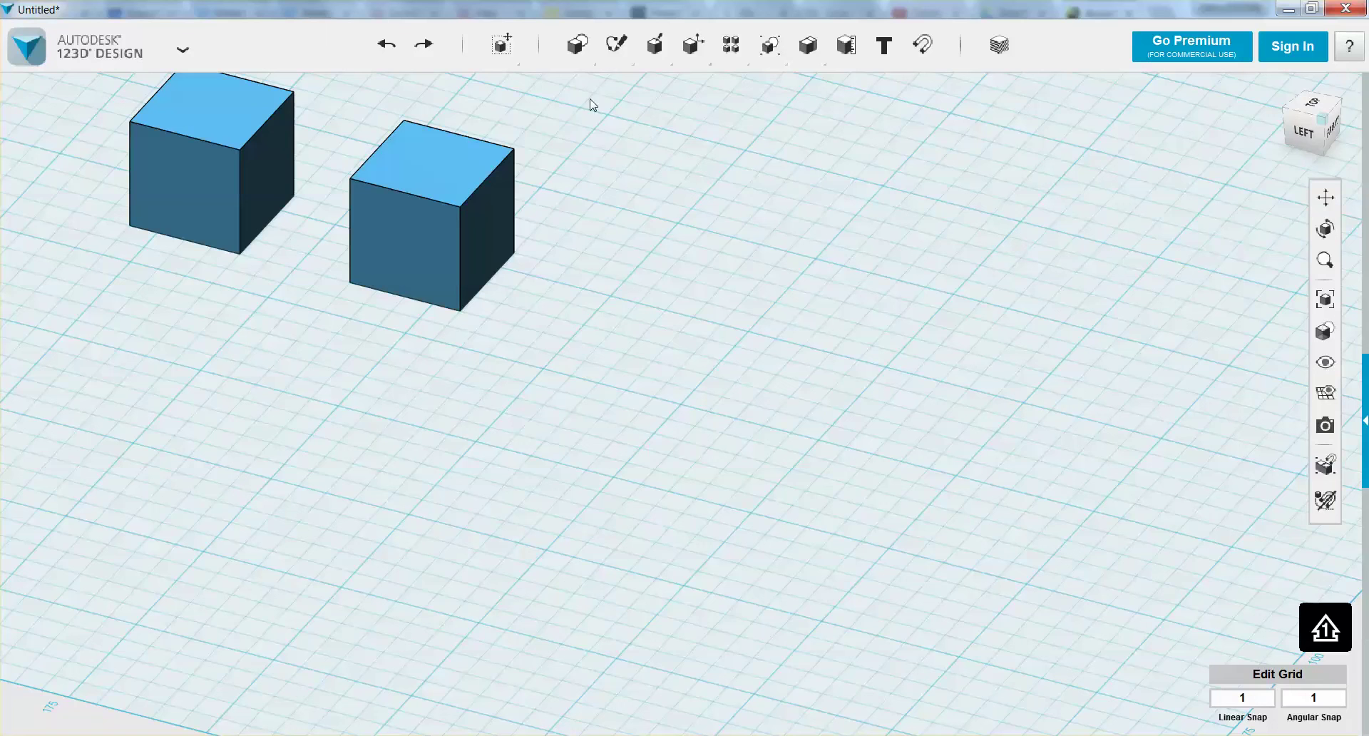
# Step: Measure Min Distance from the left cube's corner to the right cube, set it to 0, and exit
pyautogui.click(367, 316)
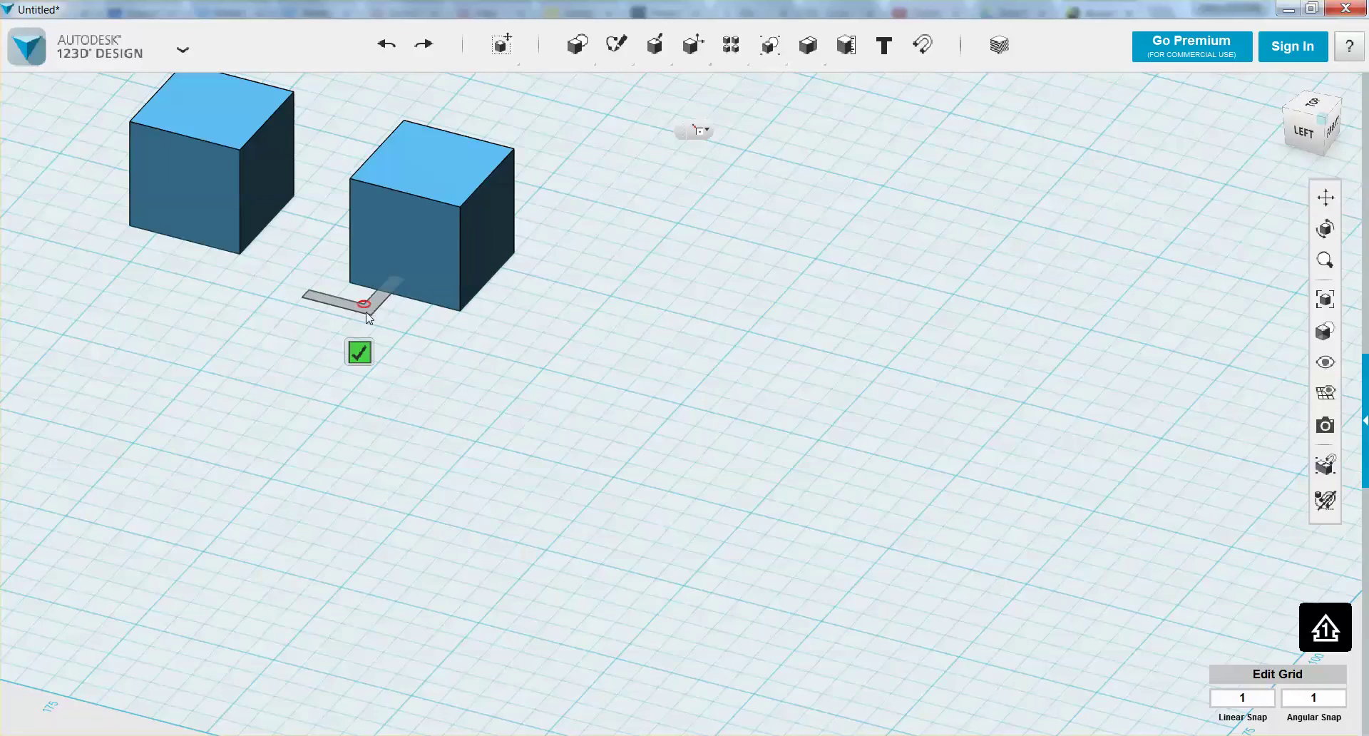
pyautogui.click(241, 255)
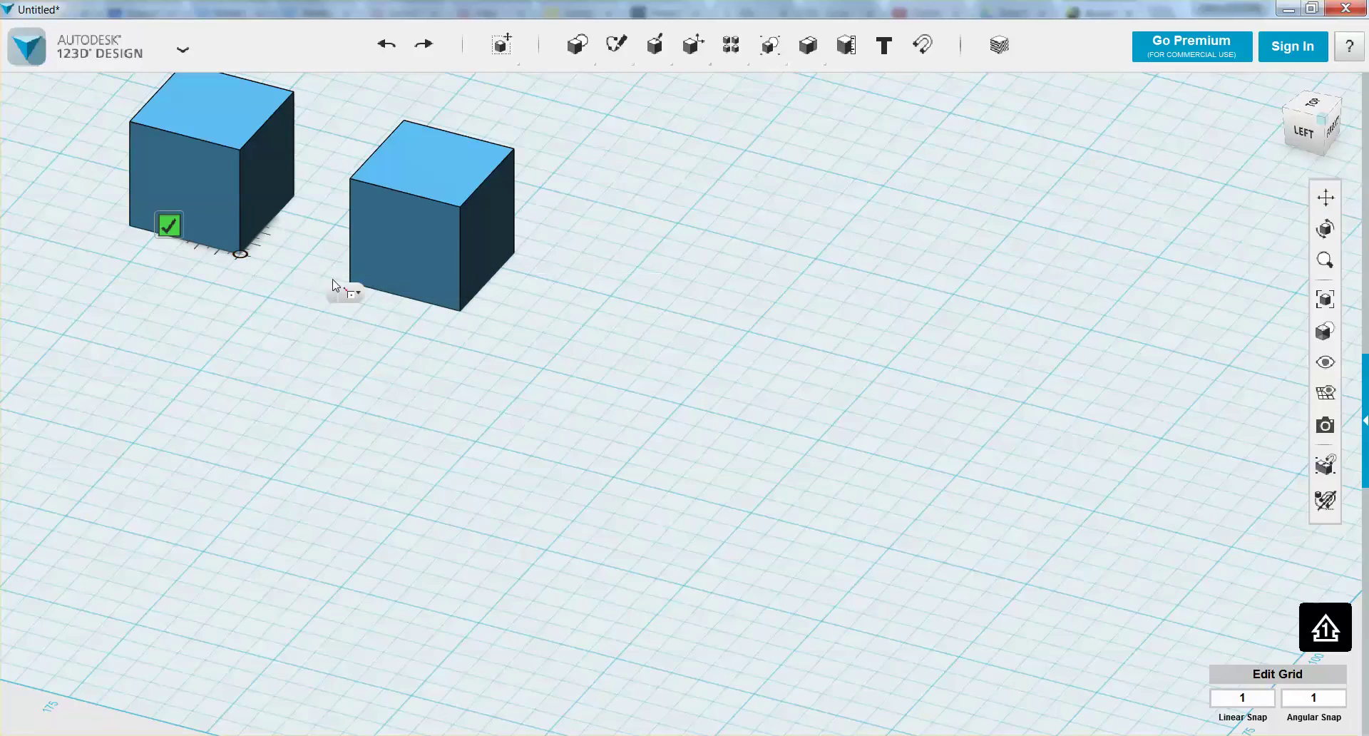
pyautogui.click(418, 260)
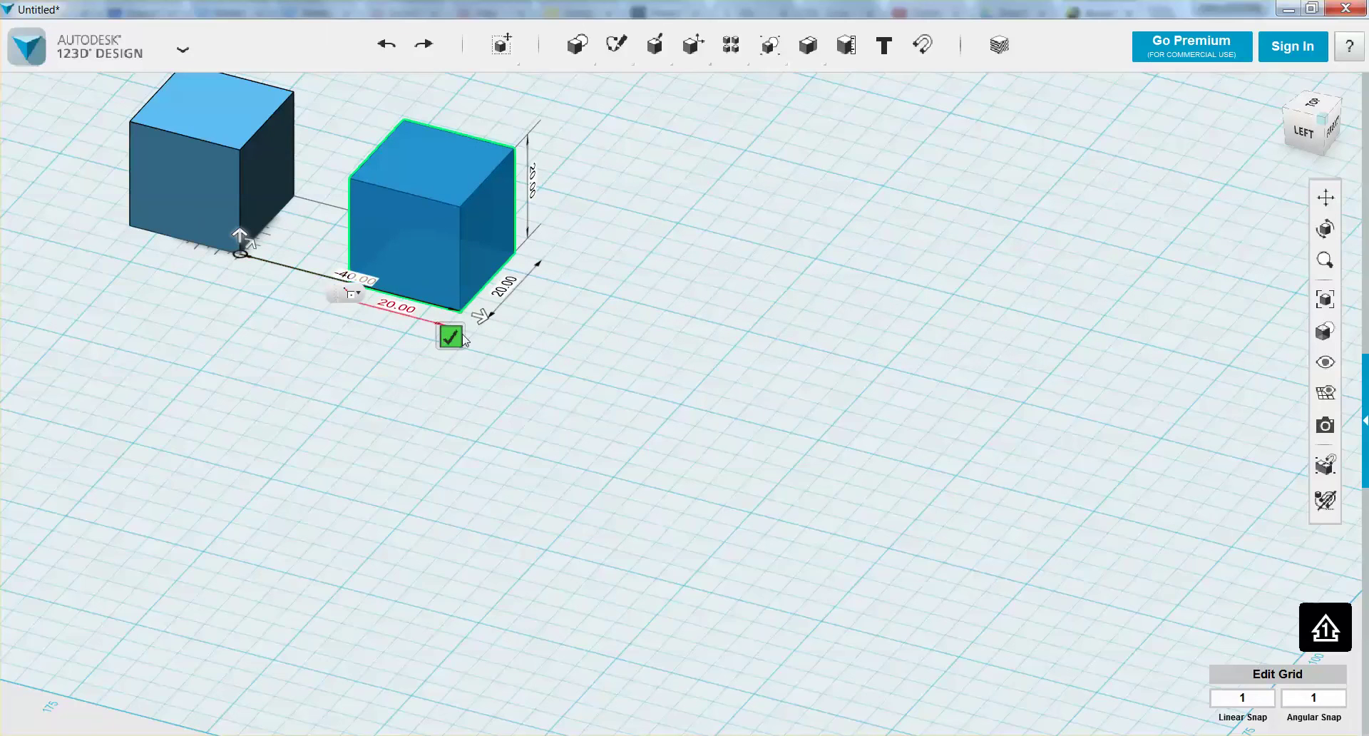
pyautogui.click(356, 293)
pyautogui.click(390, 363)
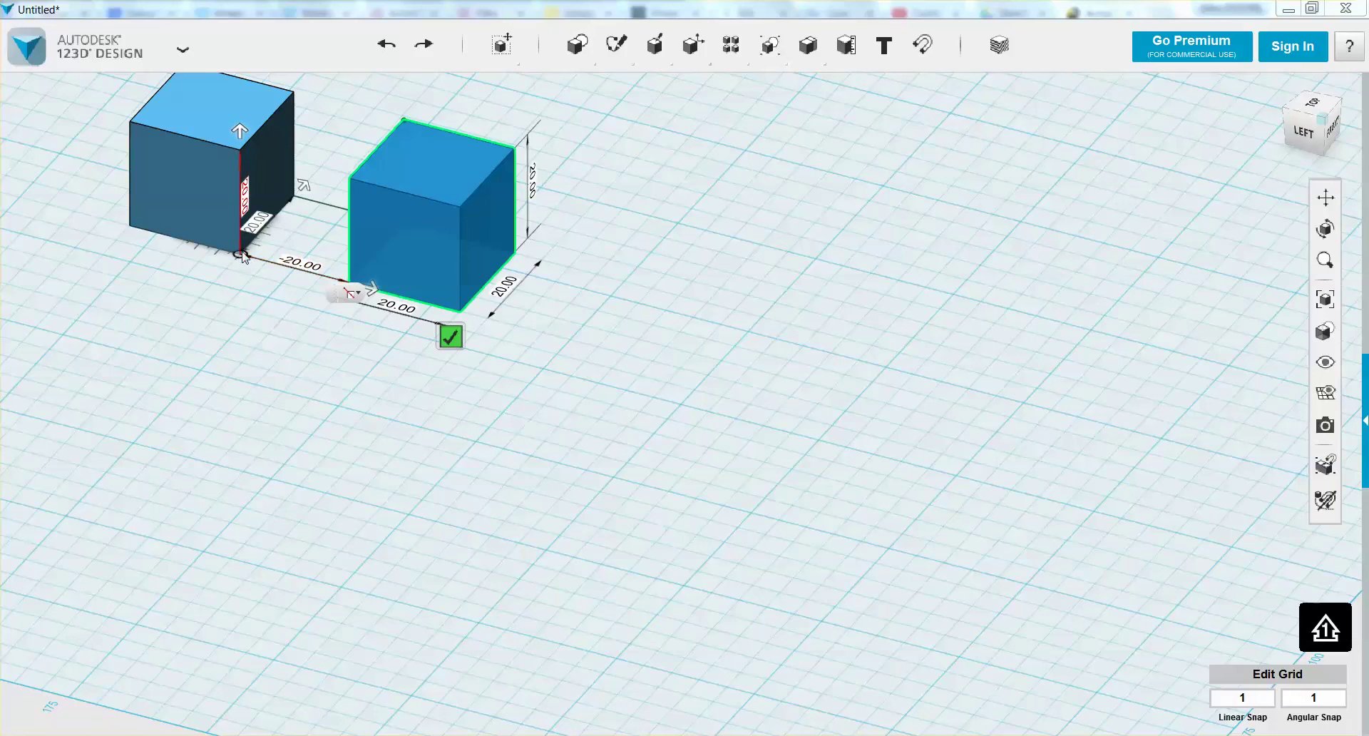
pyautogui.click(298, 269)
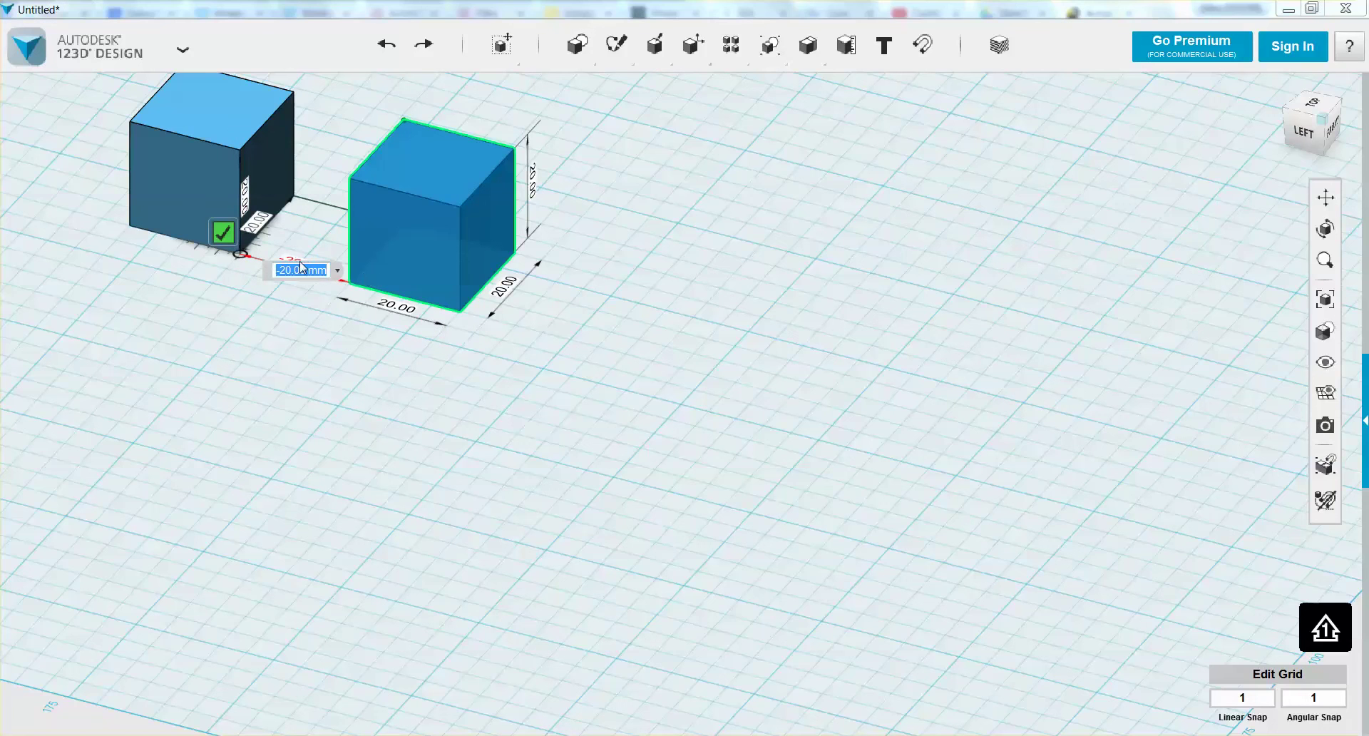
pyautogui.write('0')
pyautogui.press('Return')
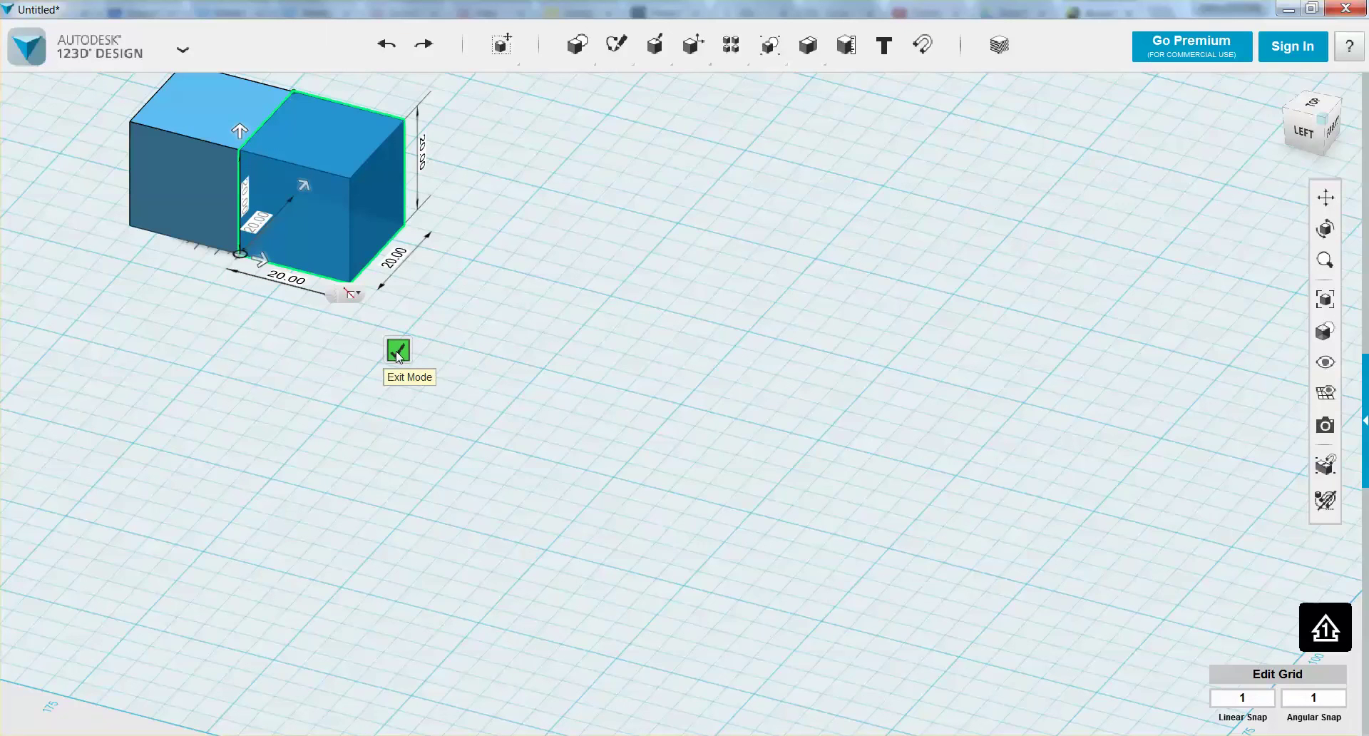
pyautogui.click(398, 351)
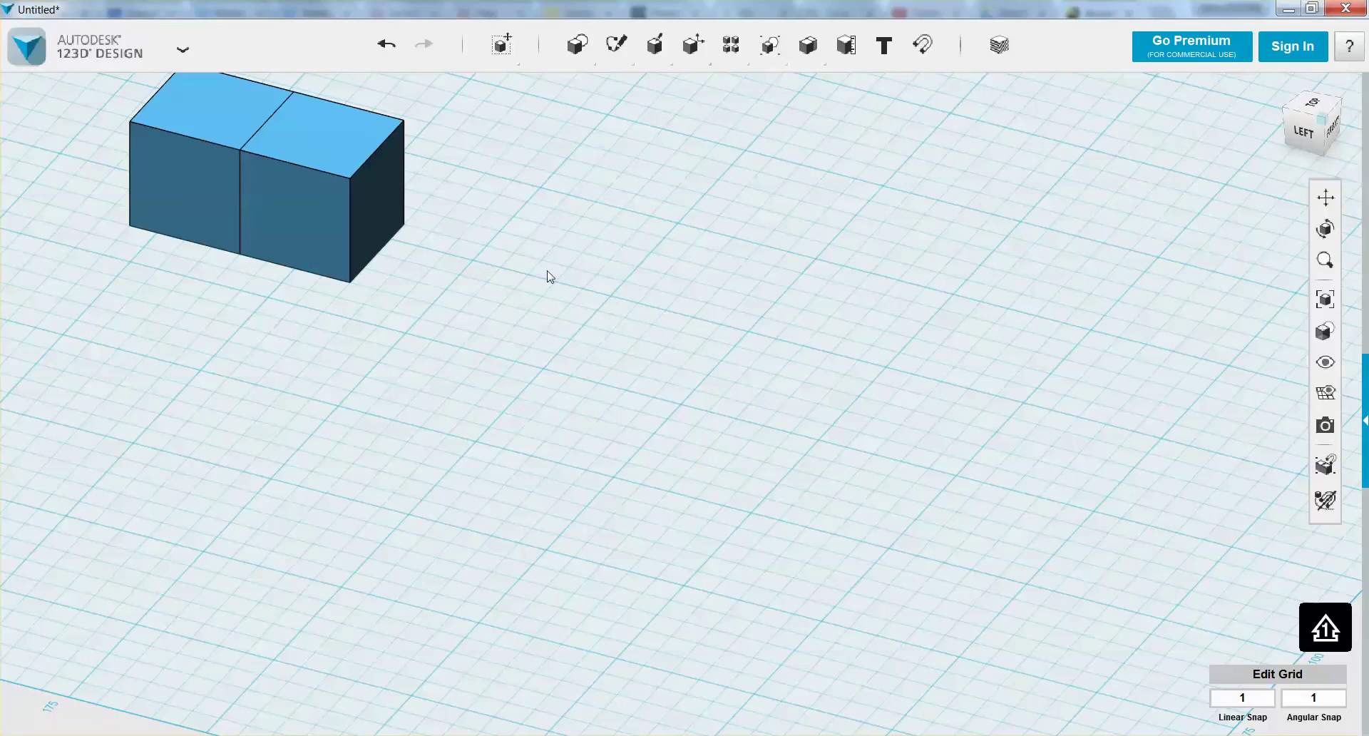
# Step: Orbit the camera to view the joined cubes more from the front
pyautogui.moveTo(525, 257)
pyautogui.mouseDown(button='right')
pyautogui.moveTo(498, 244)
pyautogui.moveTo(492, 255)
pyautogui.moveTo(513, 233)
pyautogui.moveTo(520, 241)
pyautogui.mouseUp(button='right')
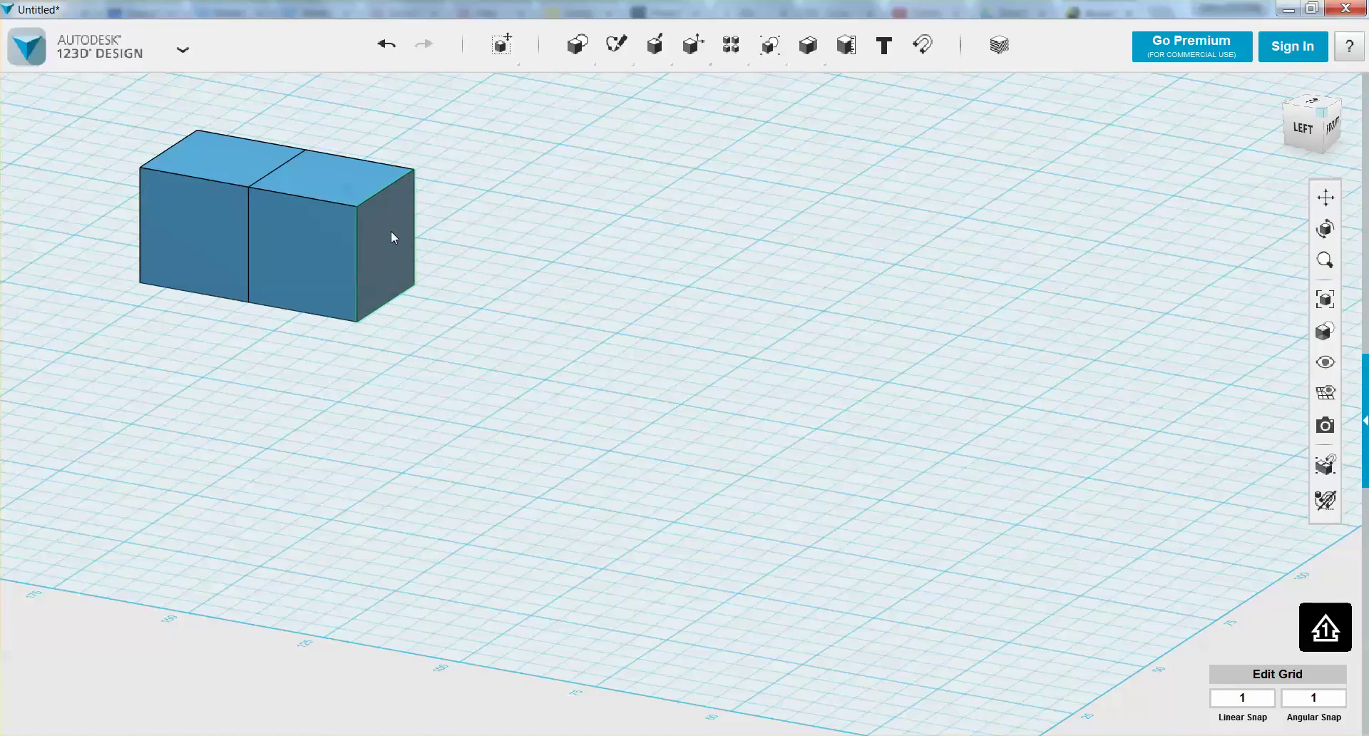
# Step: Copy the right cube and slide the copy out 20 mm to form a row of three
pyautogui.click(323, 266)
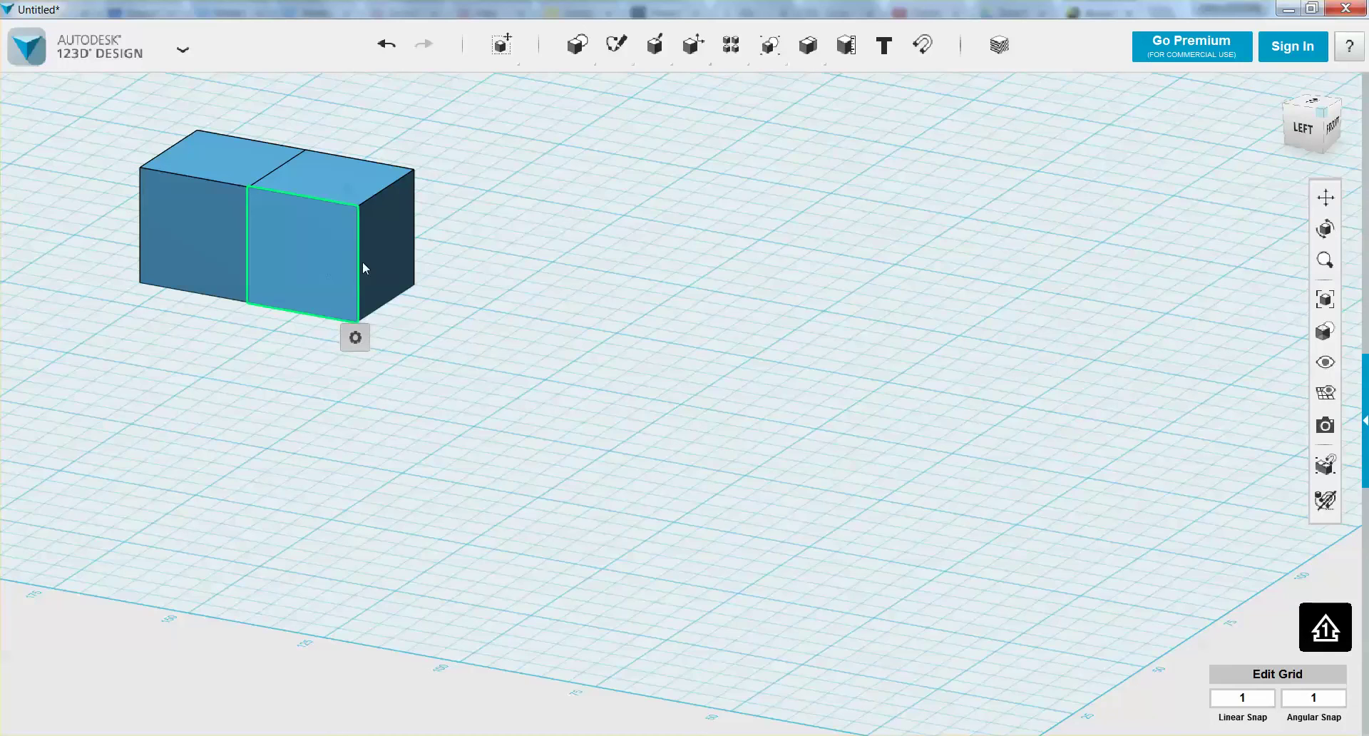
pyautogui.click(471, 283)
pyautogui.click(391, 212)
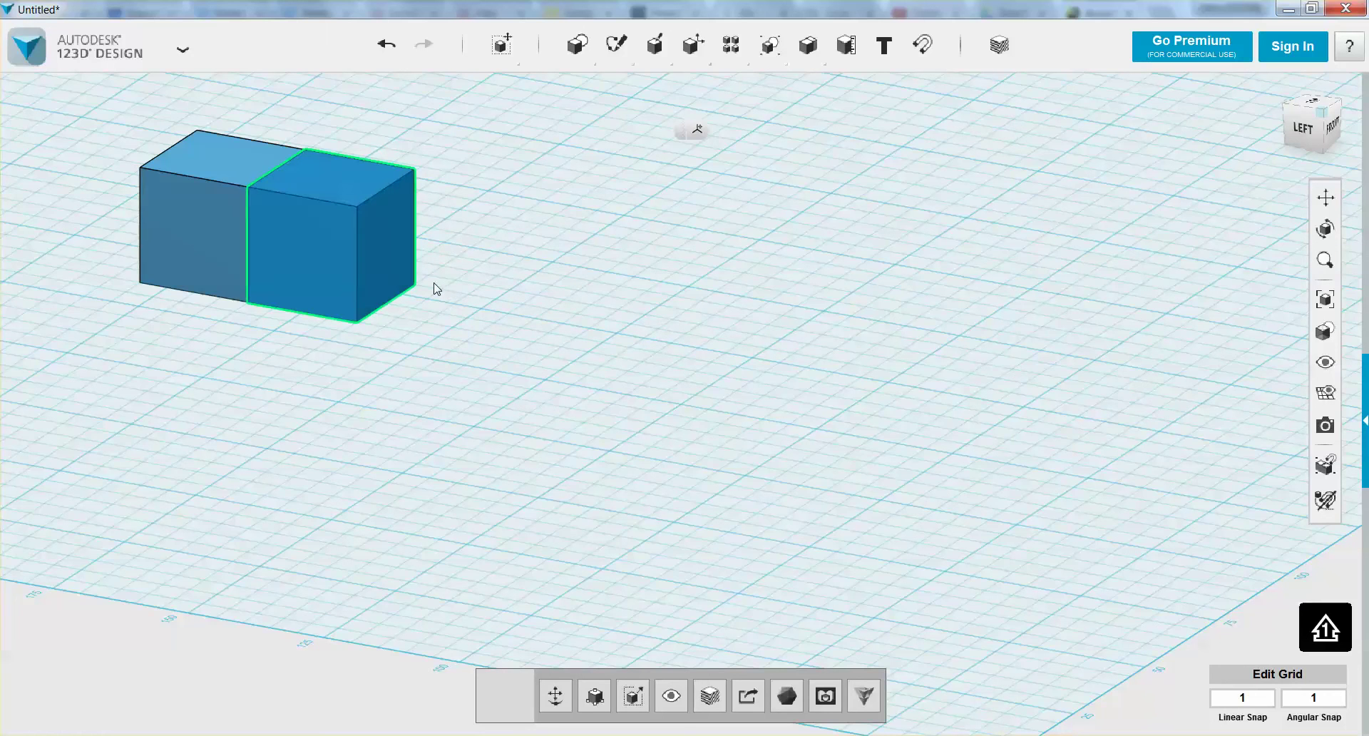
pyautogui.hotkey('ctrl', 't')
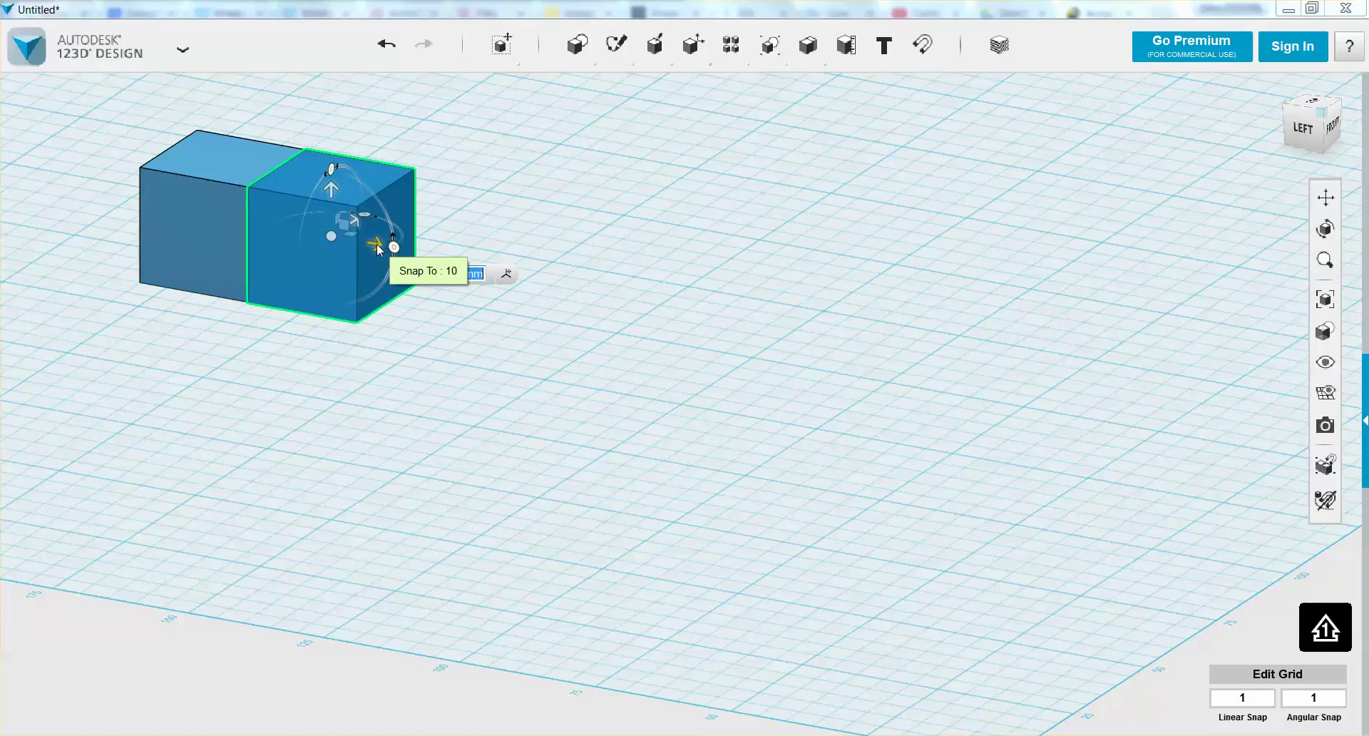
pyautogui.moveTo(379, 249); pyautogui.dragTo(487, 264)
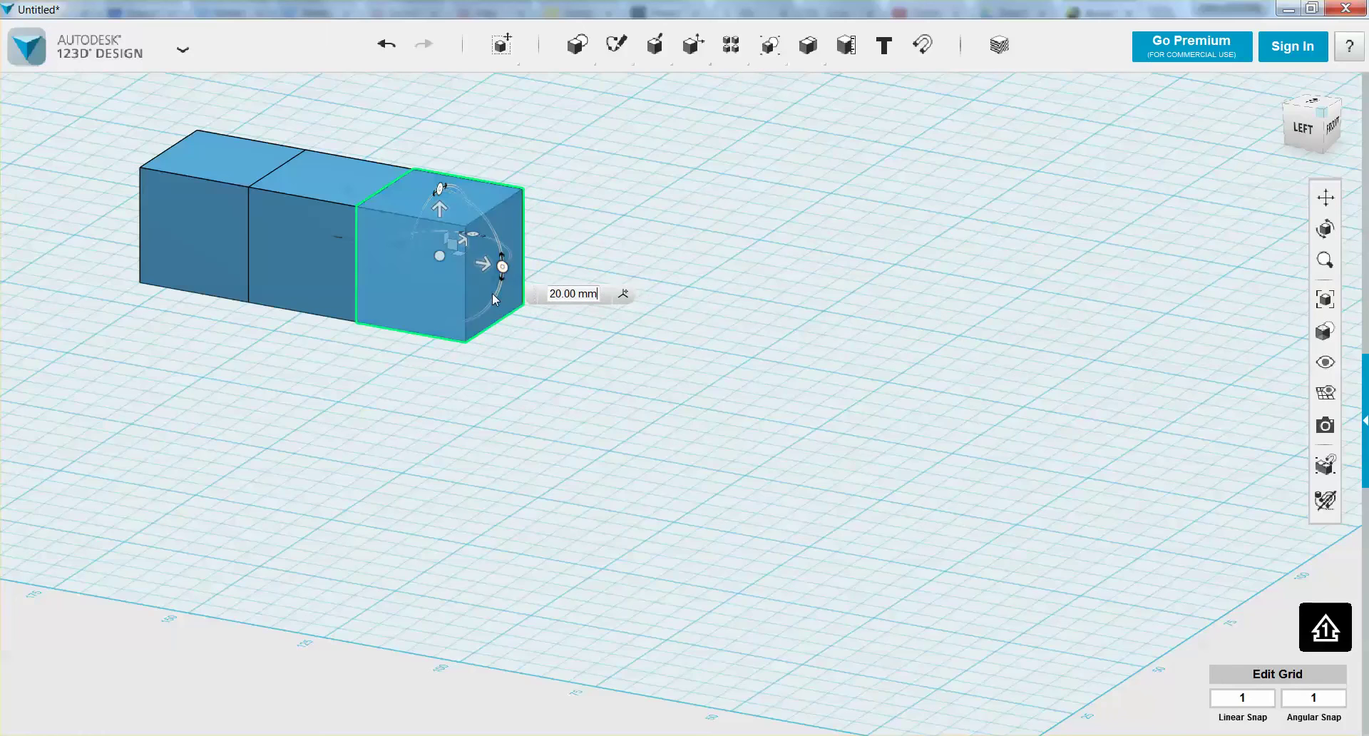